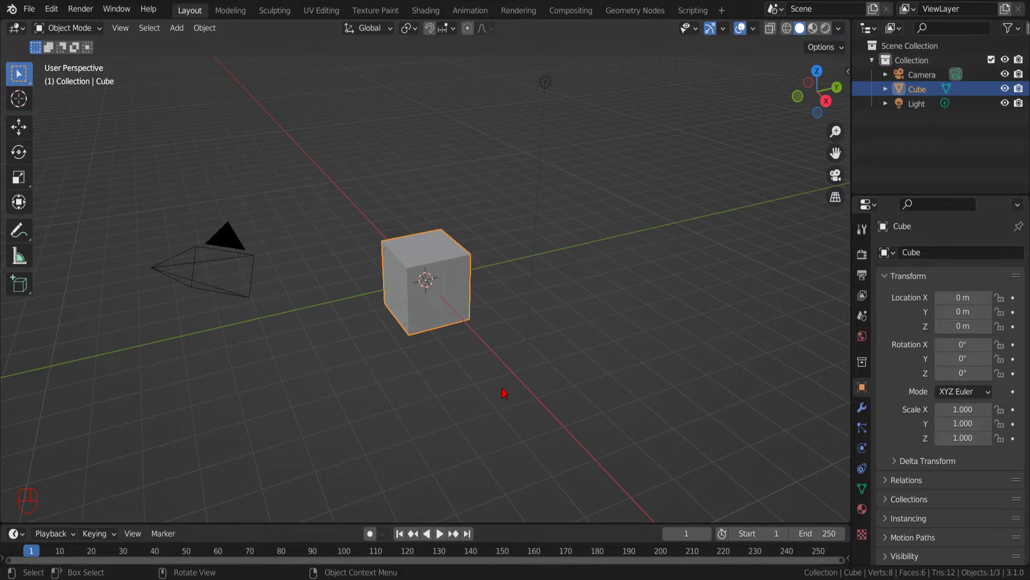
- Delete the default cube, camera and light from the scene
{"action": "key", "text": "a"}
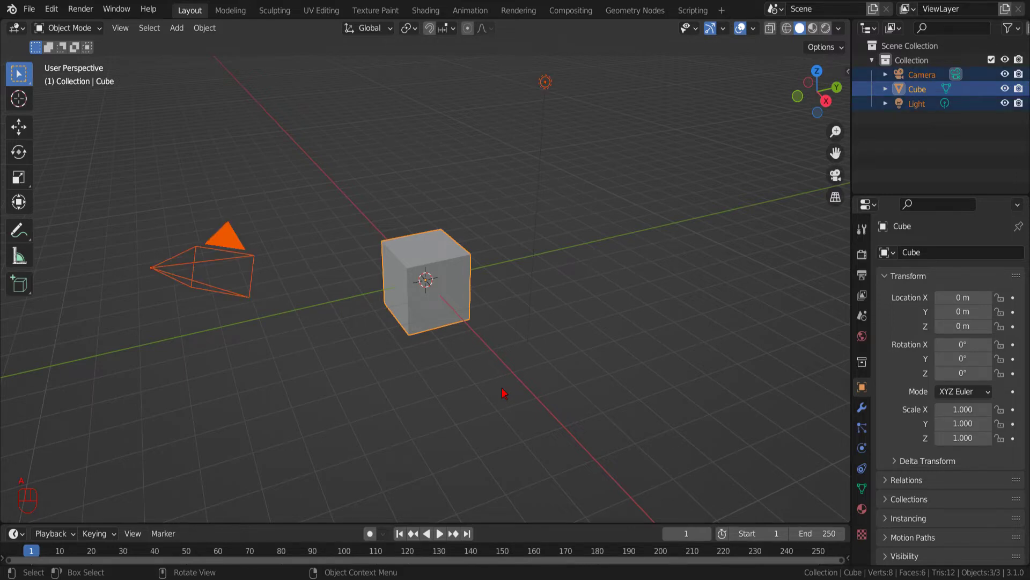
{"action": "key", "text": "x"}
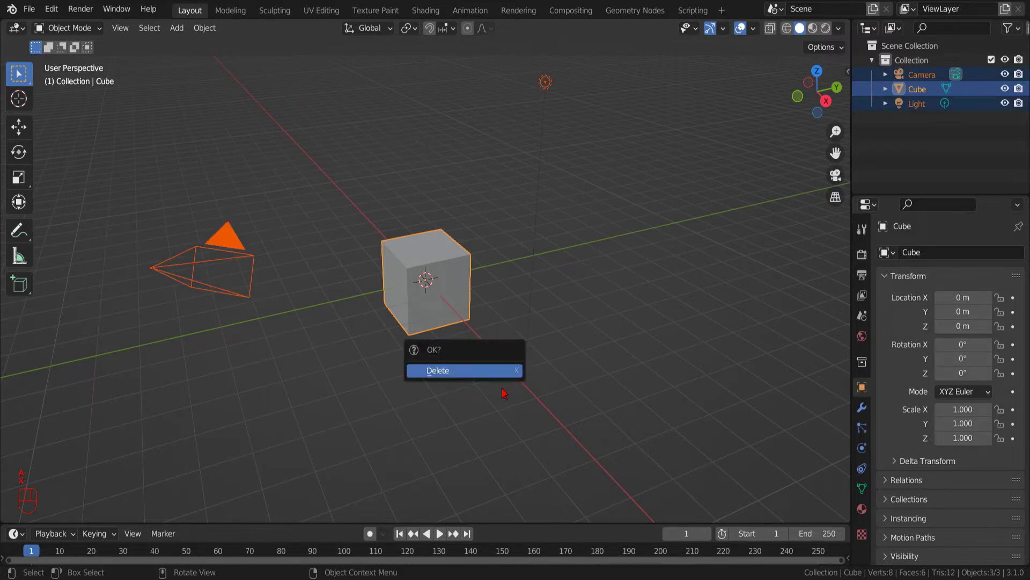
{"action": "key", "text": "Return"}
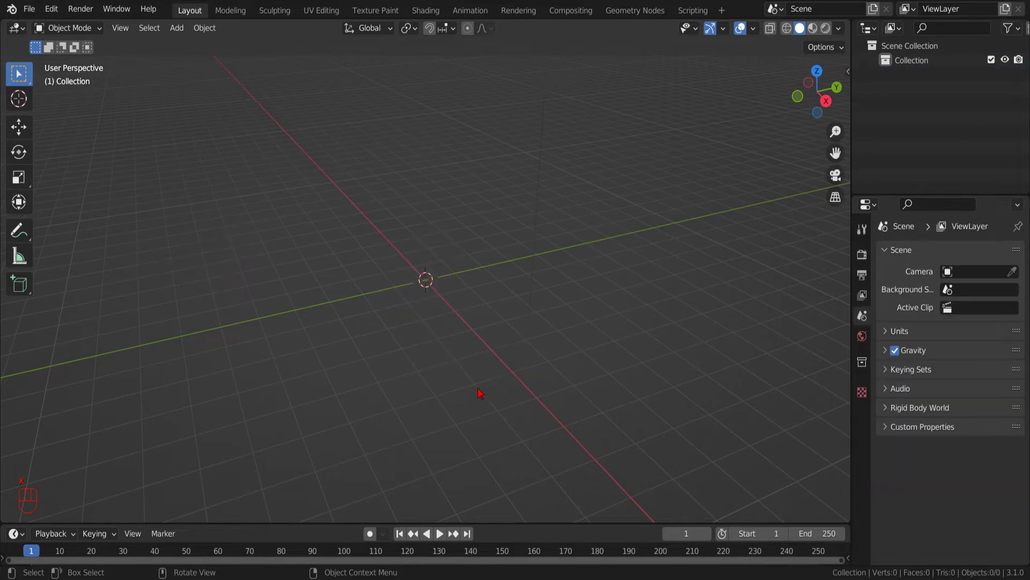
- Add a grid mesh at the origin and give it a new material, Material.001
{"action": "left_click", "coordinate": [176, 28]}
{"action": "left_click", "coordinate": [303, 166]}
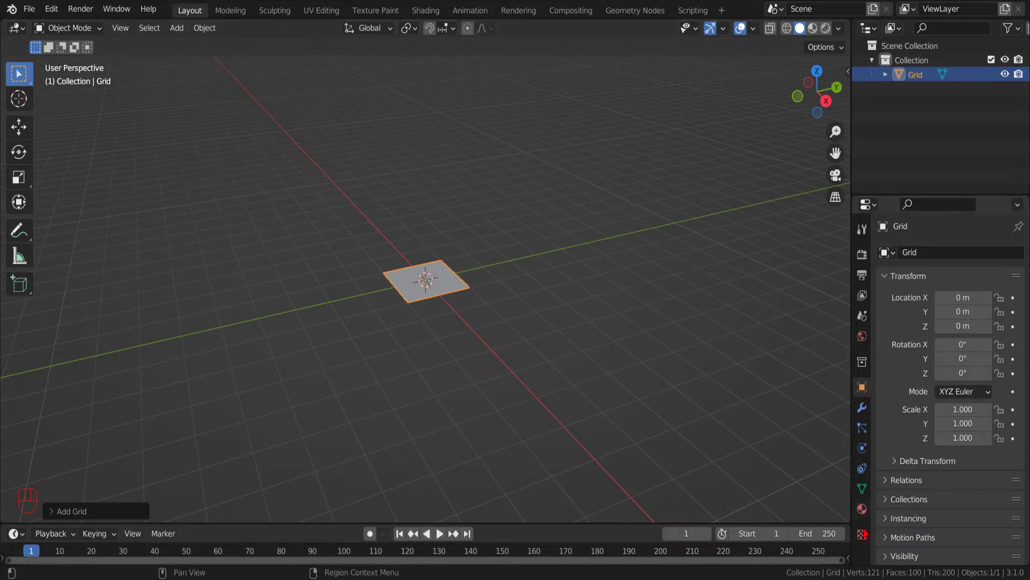
{"action": "left_click", "coordinate": [862, 508]}
{"action": "left_click", "coordinate": [937, 314]}
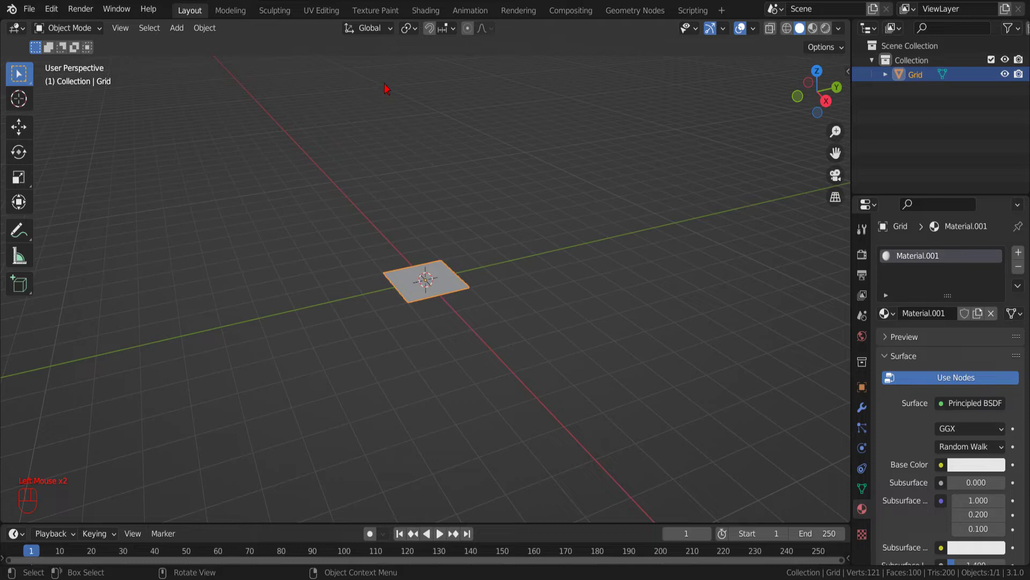
- In the Shading workspace, enlarge the node editor and add a Texture Coordinate node at the left
{"action": "left_click", "coordinate": [426, 10]}
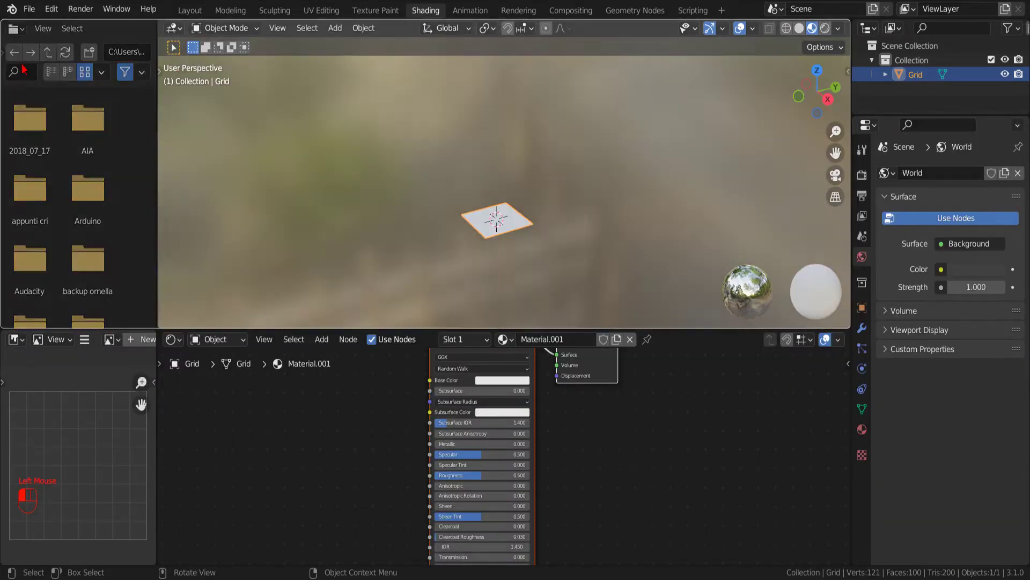
{"action": "left_click_drag", "start_coordinate": [157, 161], "coordinate": [1, 161]}
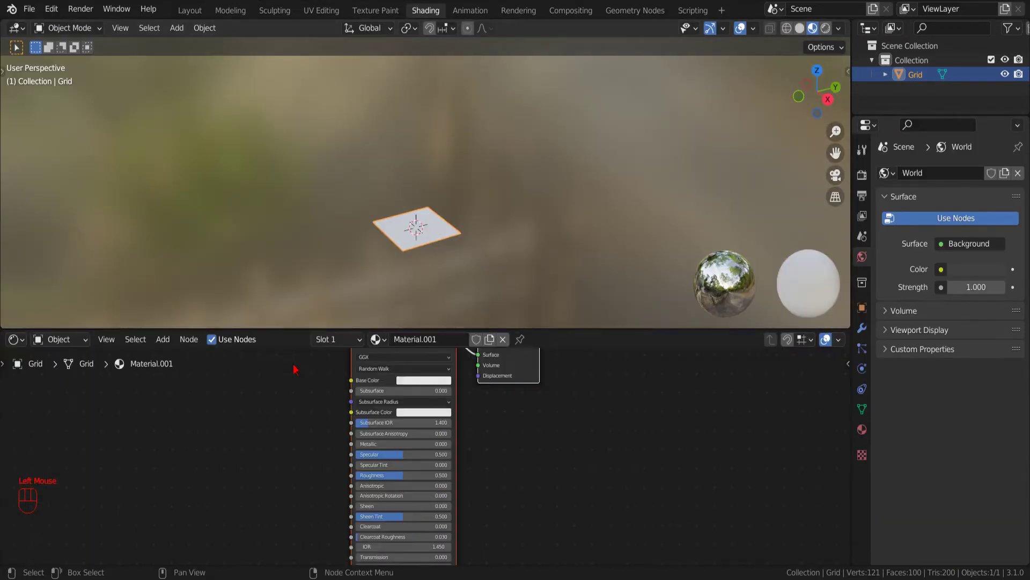
{"action": "left_click_drag", "start_coordinate": [376, 331], "coordinate": [375, 174]}
{"action": "left_click", "coordinate": [163, 183]}
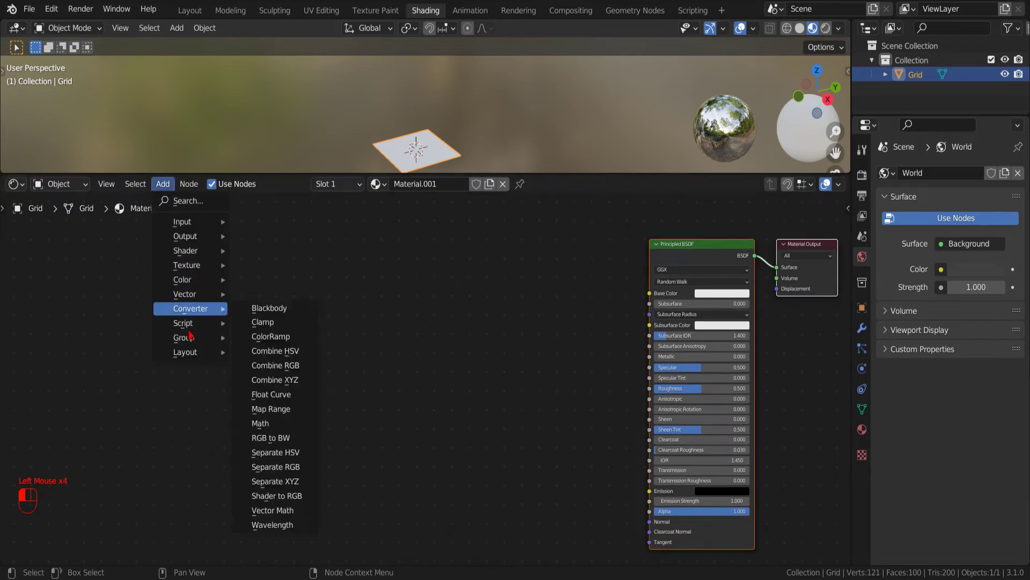
{"action": "mouse_move", "coordinate": [183, 221]}
{"action": "left_click", "coordinate": [285, 423]}
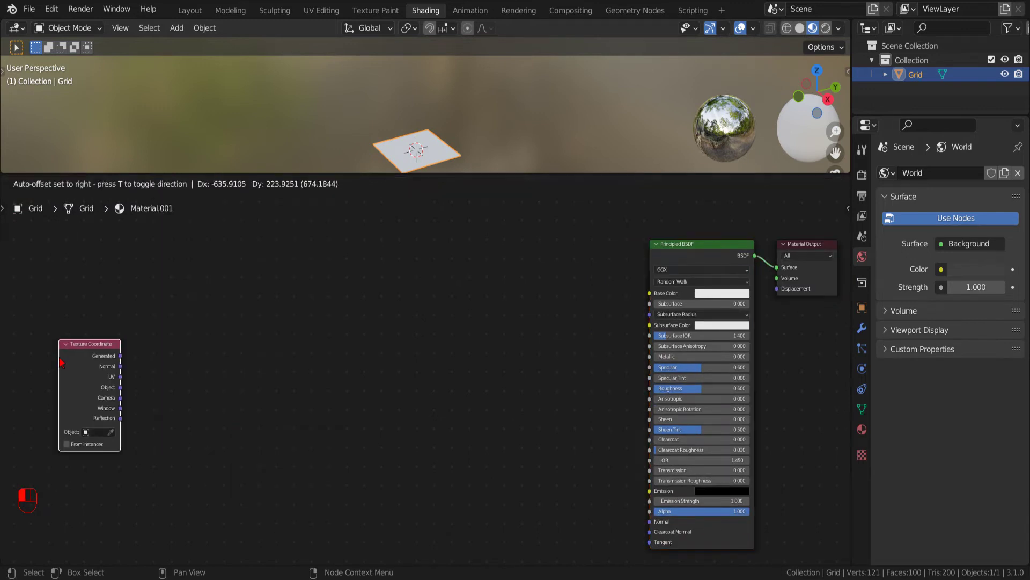
{"action": "left_click", "coordinate": [88, 375]}
- Add a Texture-type Mapping node fed by the Texture Coordinate UV output
{"action": "left_click", "coordinate": [163, 183]}
{"action": "mouse_move", "coordinate": [185, 293]}
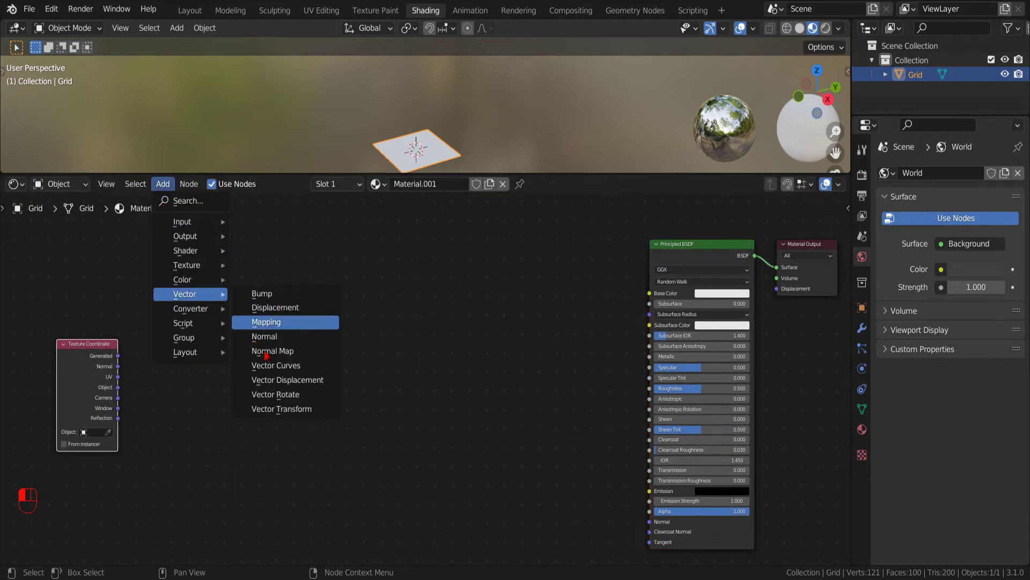
{"action": "left_click", "coordinate": [271, 323]}
{"action": "left_click", "coordinate": [183, 337]}
{"action": "left_click_drag", "start_coordinate": [117, 376], "coordinate": [180, 366]}
{"action": "left_click", "coordinate": [220, 340]}
{"action": "left_click", "coordinate": [220, 363]}
- Add a Separate XYZ node linked from Mapping's Vector, plus a Math node to its right
{"action": "left_click", "coordinate": [162, 184]}
{"action": "mouse_move", "coordinate": [184, 294]}
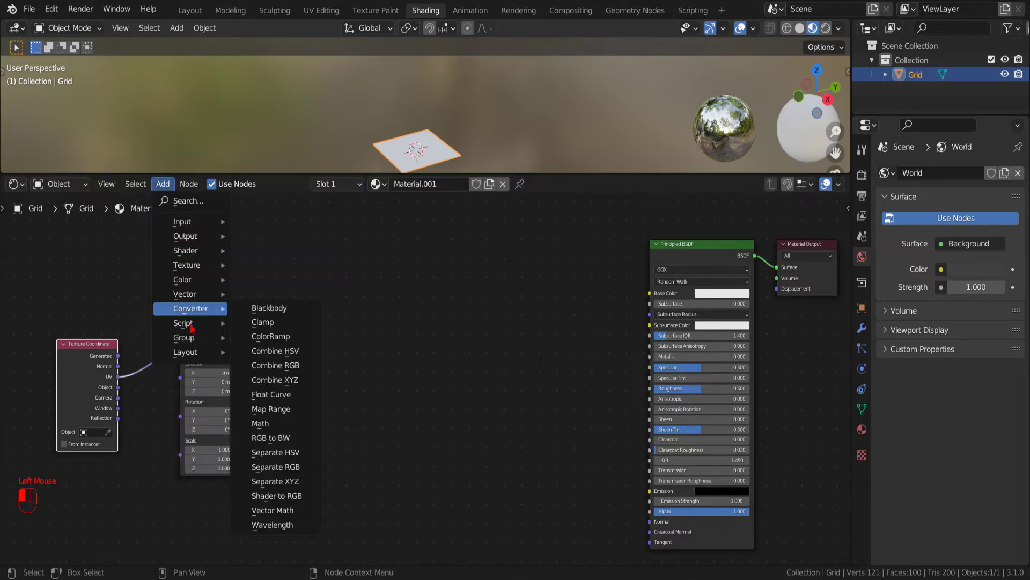
{"action": "left_click", "coordinate": [284, 479]}
{"action": "left_click", "coordinate": [301, 301]}
{"action": "left_click_drag", "start_coordinate": [241, 327], "coordinate": [297, 327]}
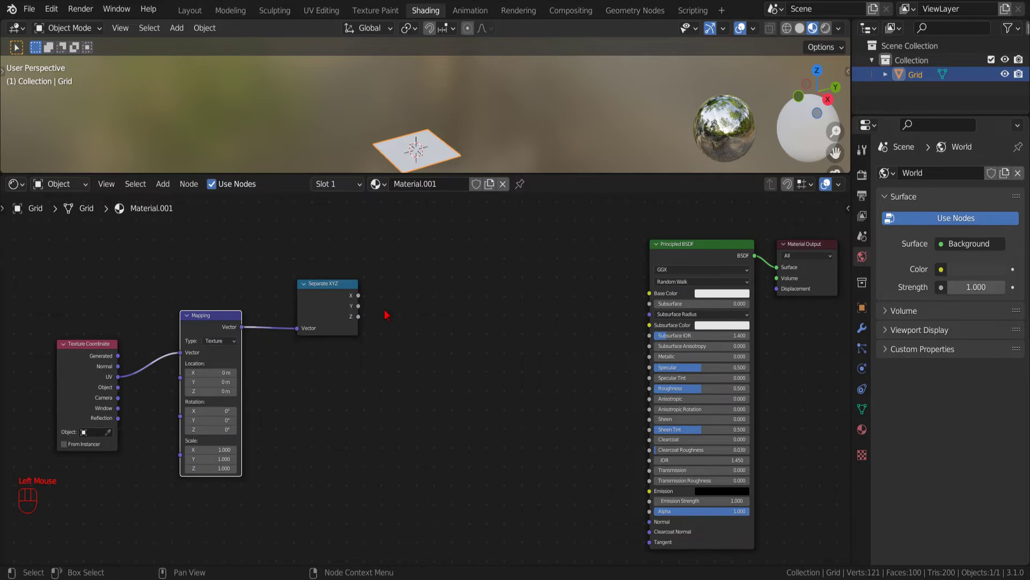
{"action": "left_click", "coordinate": [162, 184]}
{"action": "mouse_move", "coordinate": [185, 308]}
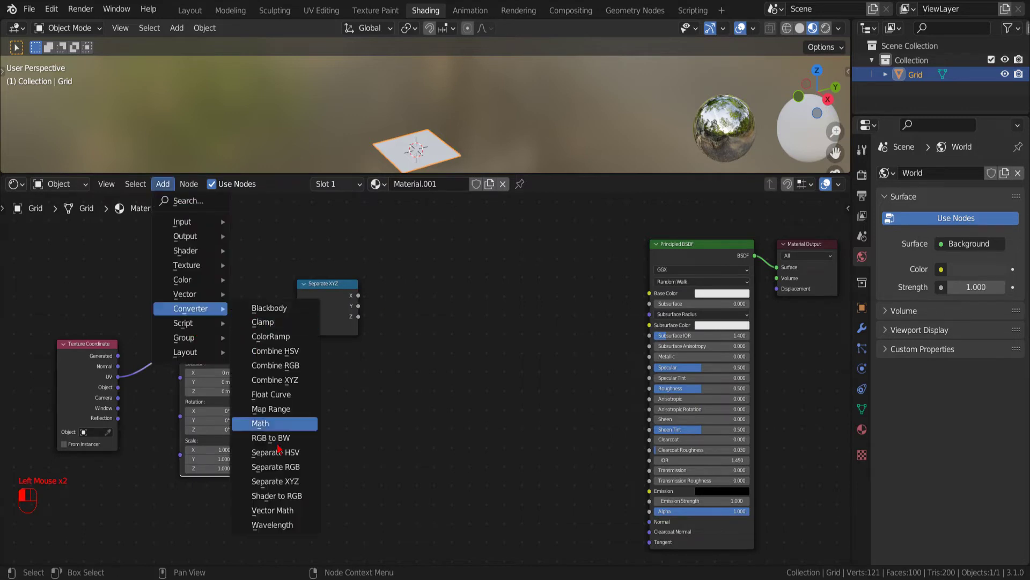
{"action": "left_click", "coordinate": [260, 355]}
{"action": "left_click", "coordinate": [535, 323]}
- Make the Math node a Greater Than with threshold 0, fed by Separate XYZ's Y output
{"action": "left_click", "coordinate": [523, 299]}
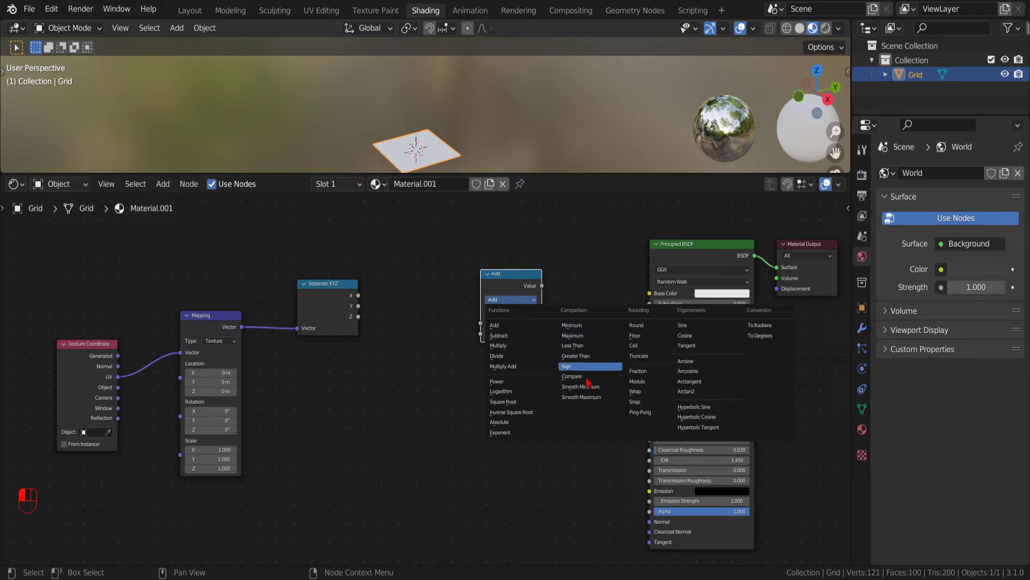
{"action": "left_click", "coordinate": [577, 356]}
{"action": "double_click", "coordinate": [512, 334]}
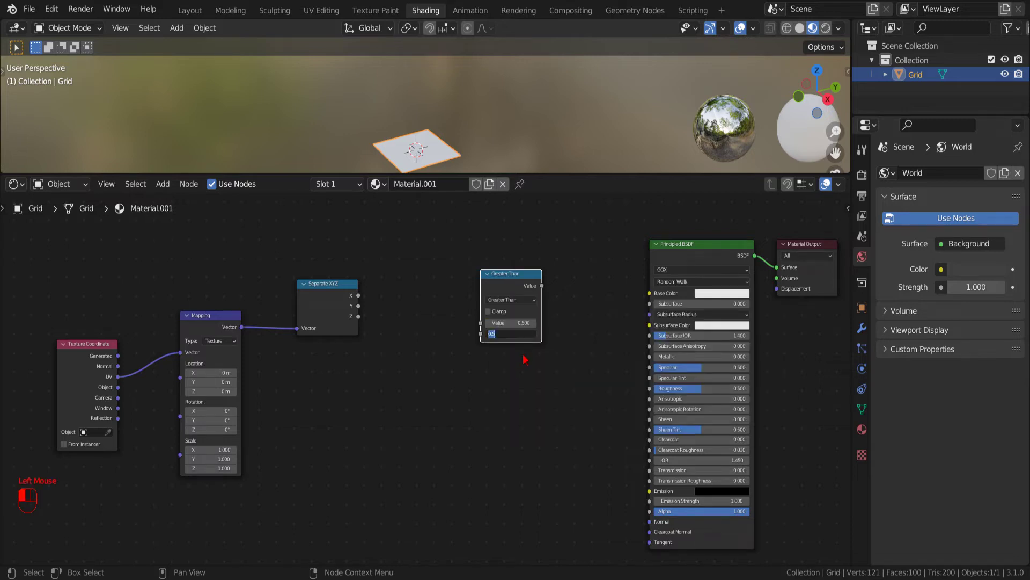
{"action": "type", "text": "0"}
{"action": "left_click", "coordinate": [525, 360]}
{"action": "left_click_drag", "start_coordinate": [358, 305], "coordinate": [481, 322]}
{"action": "left_click_drag", "start_coordinate": [542, 286], "coordinate": [650, 293]}
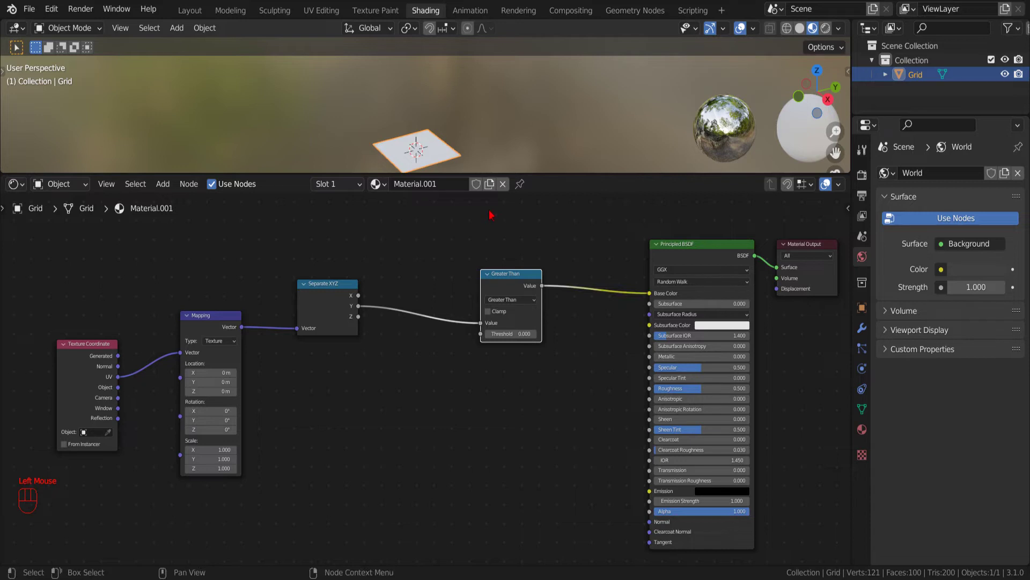
- Set the Mapping node's Location X and Y to 0.5 m
{"action": "left_click", "coordinate": [212, 381]}
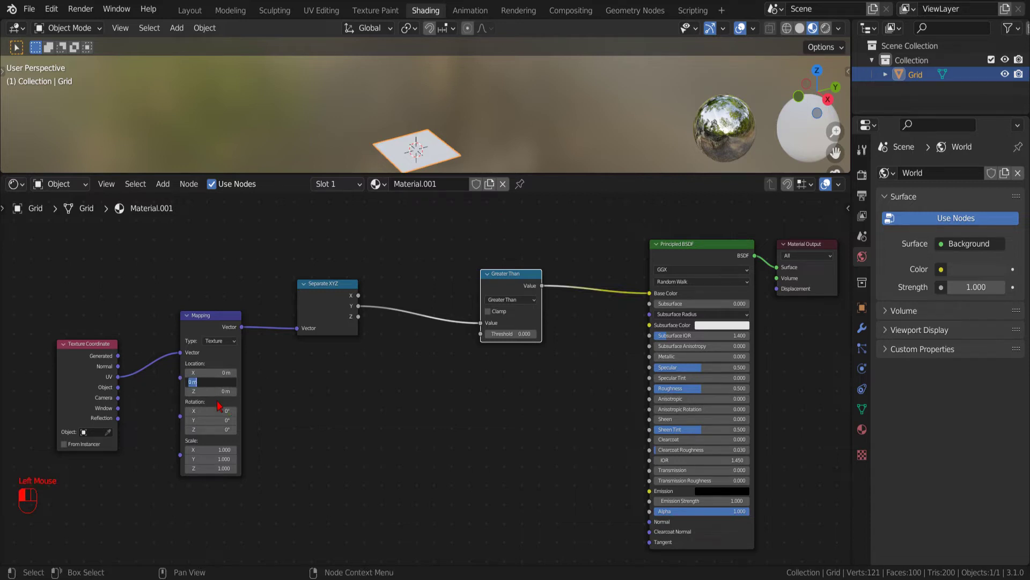
{"action": "type", "text": ".5"}
{"action": "key", "text": "Return"}
{"action": "left_click", "coordinate": [212, 372]}
{"action": "type", "text": "0.5"}
{"action": "key", "text": "Return"}
- Look down on the plane in orthographic view and shift the Greater Than node right
{"action": "scroll", "coordinate": [434, 154], "scroll_direction": "up", "scroll_amount": 2}
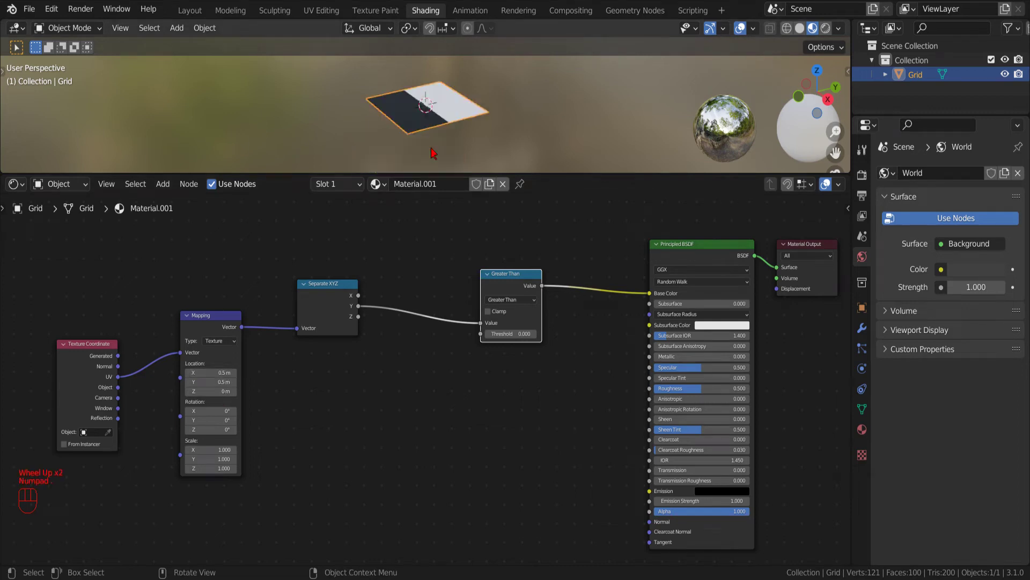
{"action": "scroll", "coordinate": [434, 154], "scroll_direction": "up", "scroll_amount": 2}
{"action": "middle_click_drag", "start_coordinate": [433, 137], "coordinate": [495, 154]}
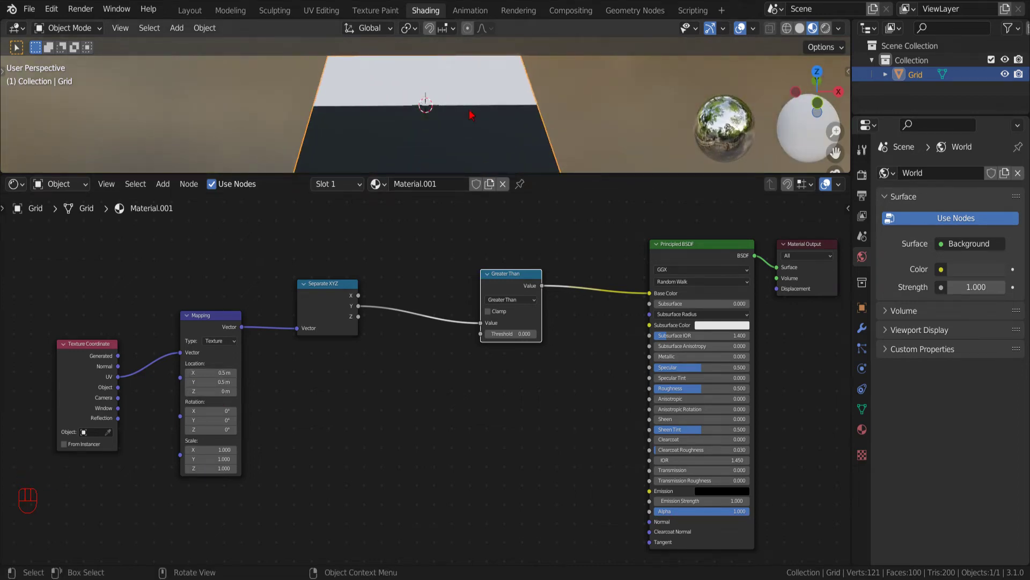
{"action": "middle_click_drag", "start_coordinate": [472, 115], "coordinate": [467, 62]}
{"action": "key", "text": "KP_5"}
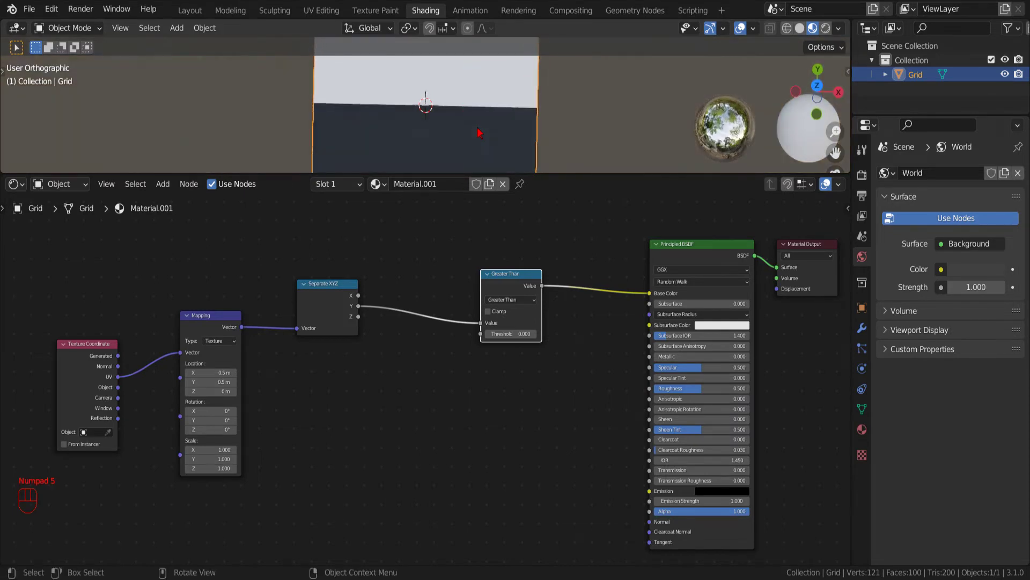
{"action": "middle_click_drag", "start_coordinate": [584, 161], "coordinate": [585, 161]}
{"action": "left_click_drag", "start_coordinate": [511, 298], "coordinate": [582, 292]}
{"action": "left_click_drag", "start_coordinate": [327, 283], "coordinate": [313, 283]}
- Route the X coordinate through a Modulo 0.1 Math node into the Greater Than Threshold
{"action": "left_click", "coordinate": [162, 184]}
{"action": "left_click", "coordinate": [274, 388]}
{"action": "left_click", "coordinate": [467, 372]}
{"action": "scroll", "coordinate": [477, 370], "scroll_direction": "up", "scroll_amount": 3}
{"action": "left_click_drag", "start_coordinate": [248, 409], "coordinate": [304, 382]}
{"action": "left_click", "coordinate": [394, 343]}
{"action": "left_click", "coordinate": [574, 250]}
{"action": "left_click_drag", "start_coordinate": [411, 318], "coordinate": [604, 482]}
{"action": "double_click", "coordinate": [378, 401]}
{"action": "type", "text": "0.1"}
{"action": "key", "text": "Return"}
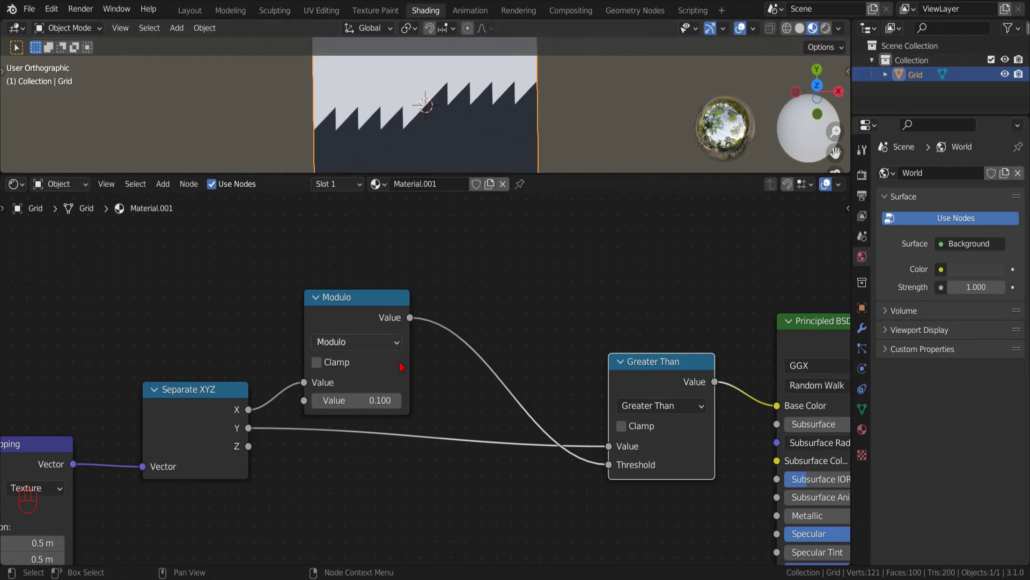
- Switch the Math node to Wrap with Max 0.2 and Min -0.1
{"action": "left_click", "coordinate": [398, 343]}
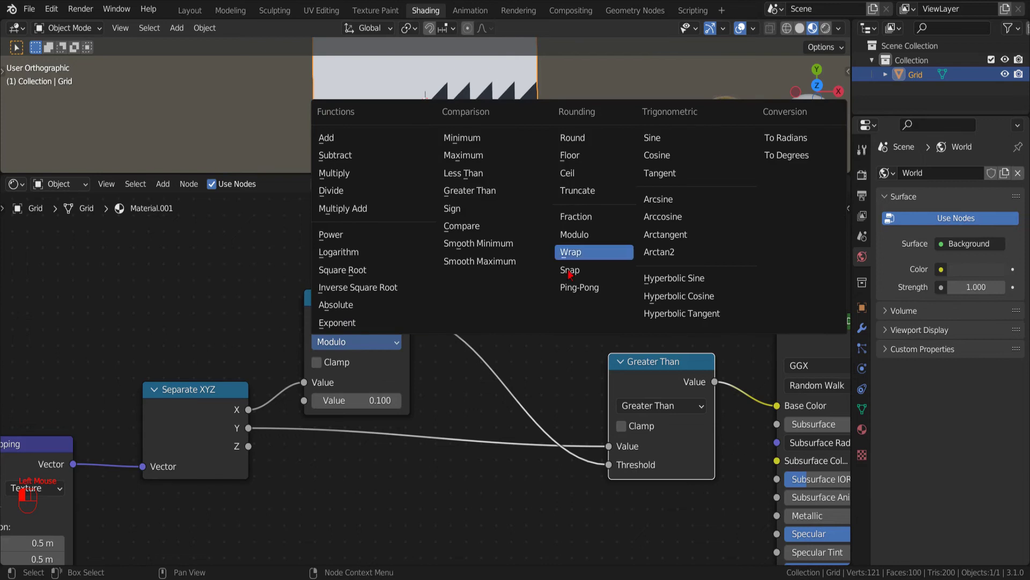
{"action": "left_click", "coordinate": [570, 251]}
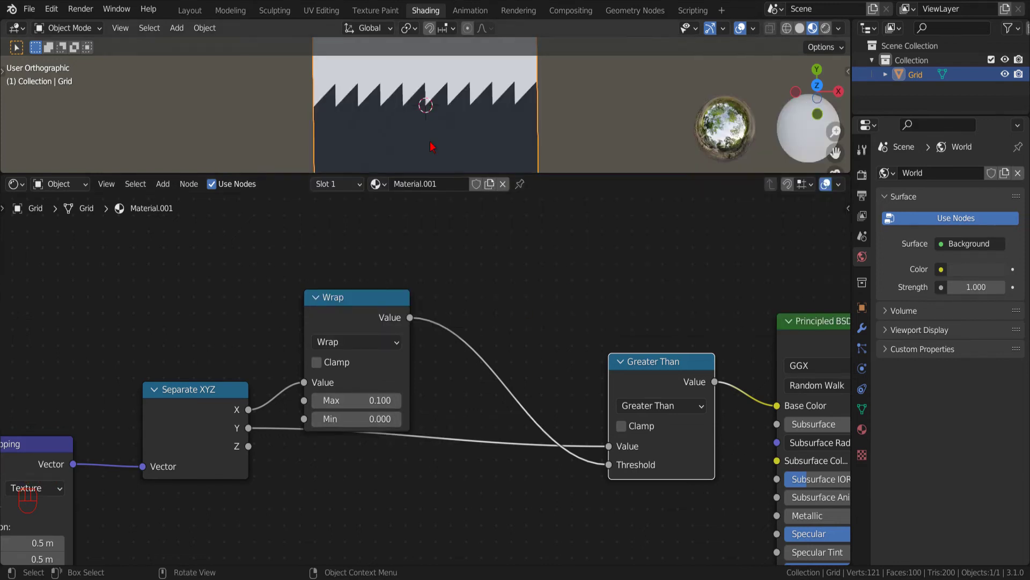
{"action": "left_click", "coordinate": [371, 401]}
{"action": "type", "text": "0.2"}
{"action": "key", "text": "Return"}
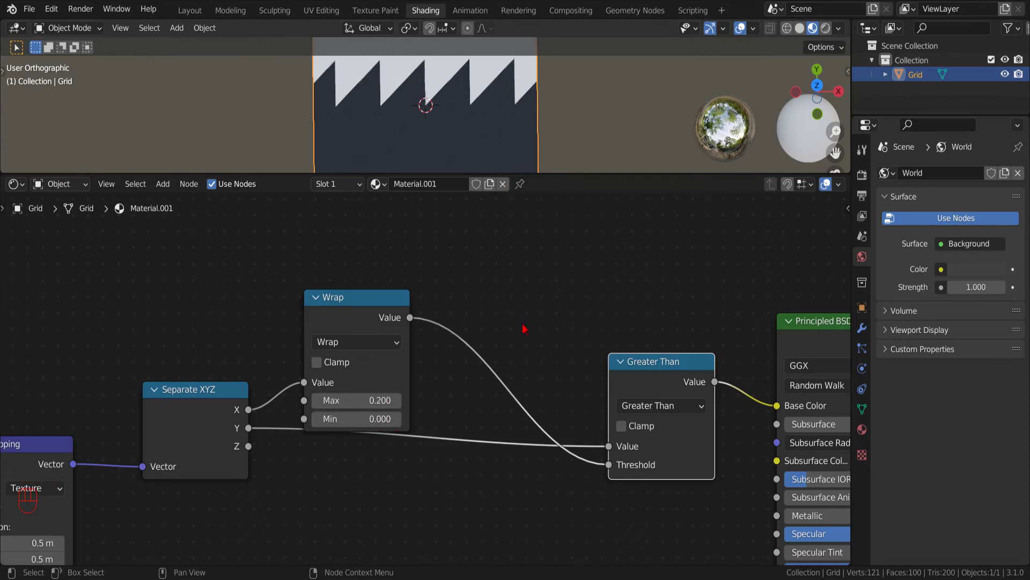
{"action": "left_click", "coordinate": [378, 418]}
{"action": "type", "text": "-0"}
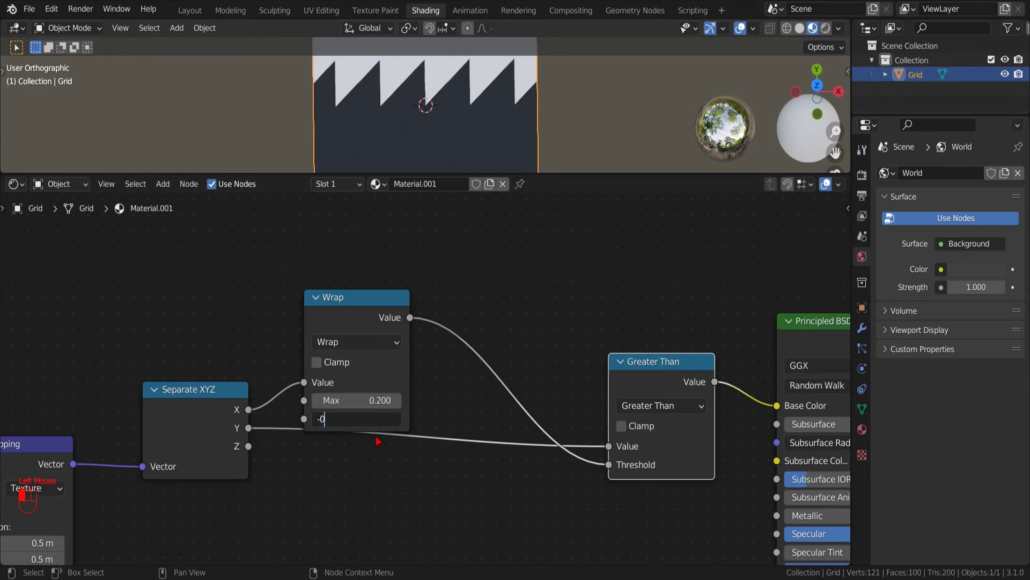
{"action": "type", "text": ".2"}
{"action": "key", "text": "Return"}
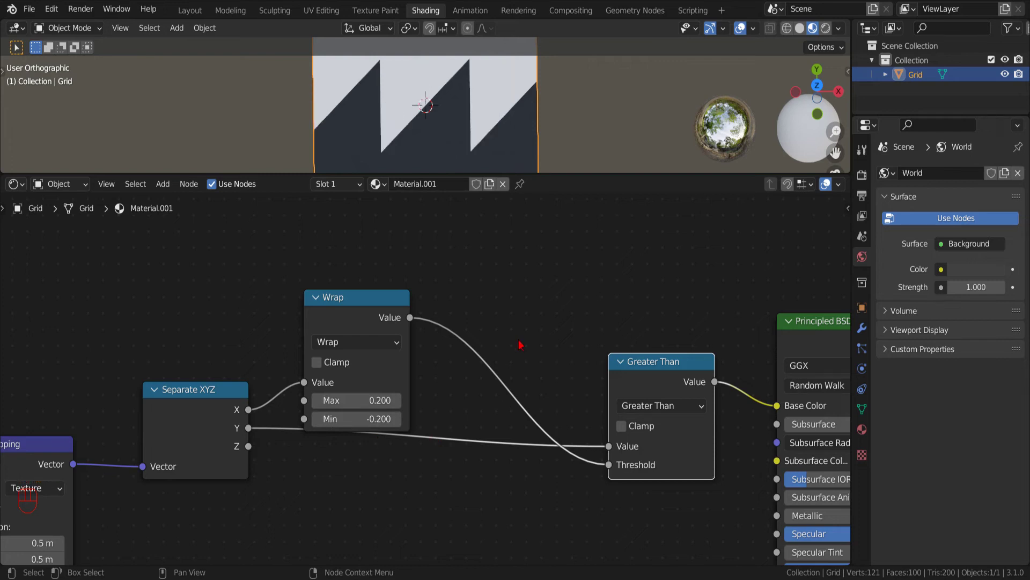
{"action": "left_click", "coordinate": [374, 419]}
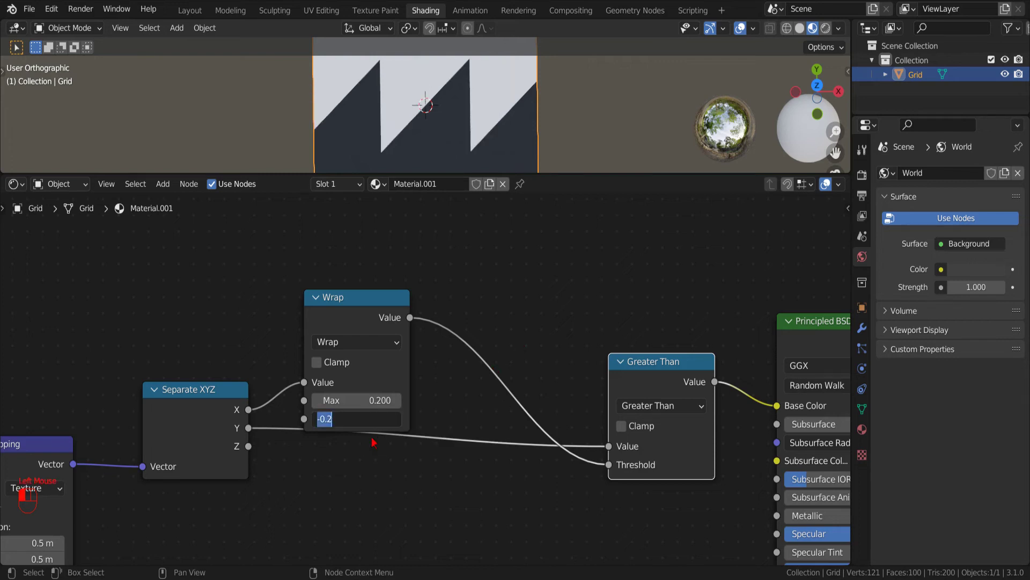
{"action": "type", "text": "-0.1"}
{"action": "key", "text": "Return"}
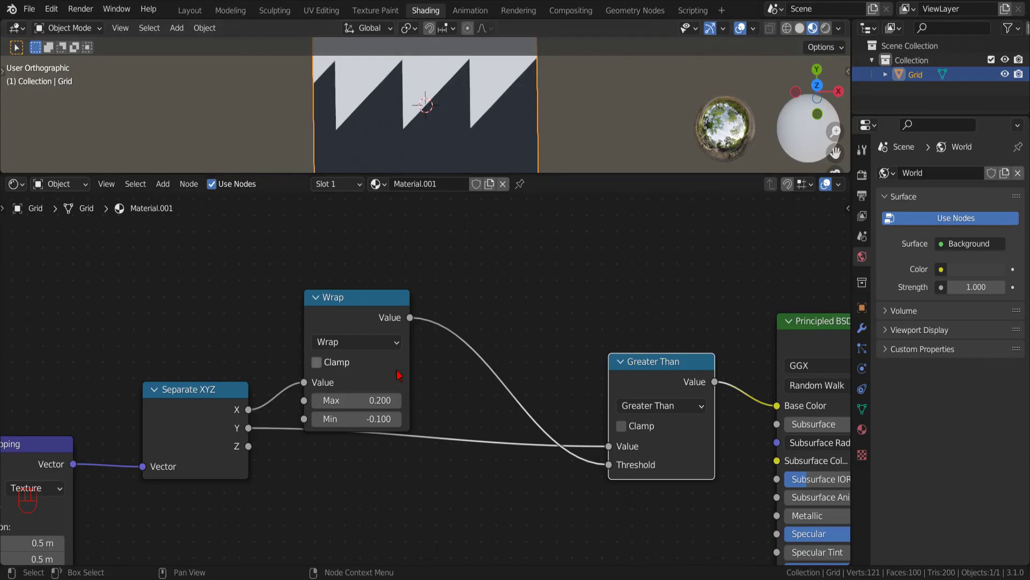
- Switch the Math node to Snap with an Increment of 0.1
{"action": "left_click", "coordinate": [396, 344]}
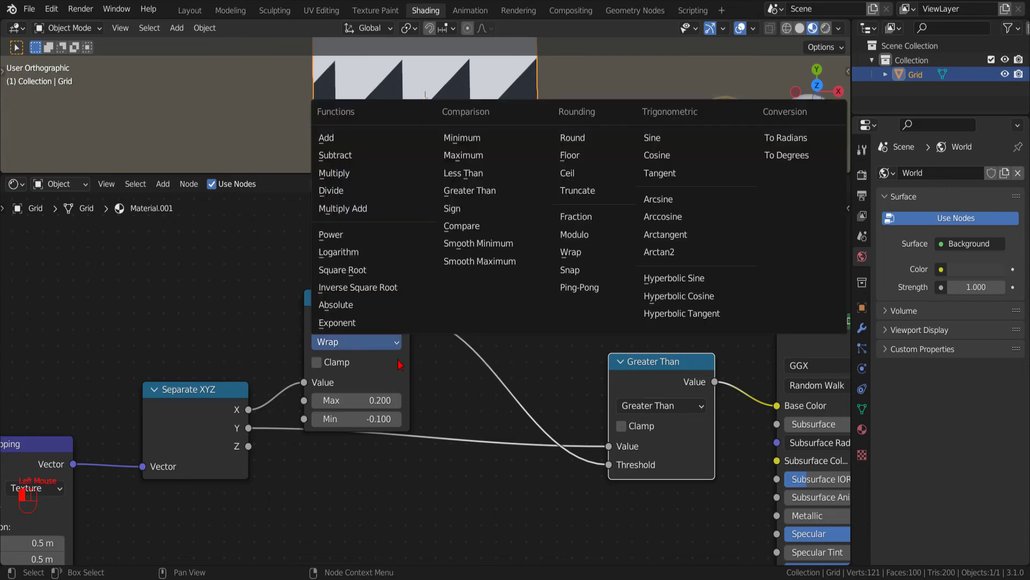
{"action": "left_click", "coordinate": [573, 271]}
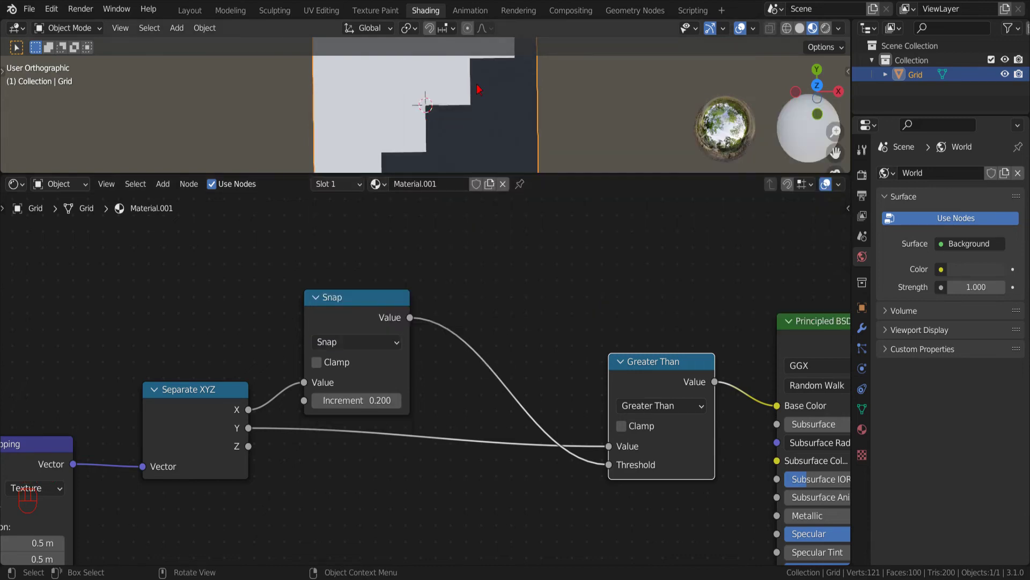
{"action": "left_click", "coordinate": [392, 401]}
{"action": "type", "text": "0.1"}
{"action": "key", "text": "Return"}
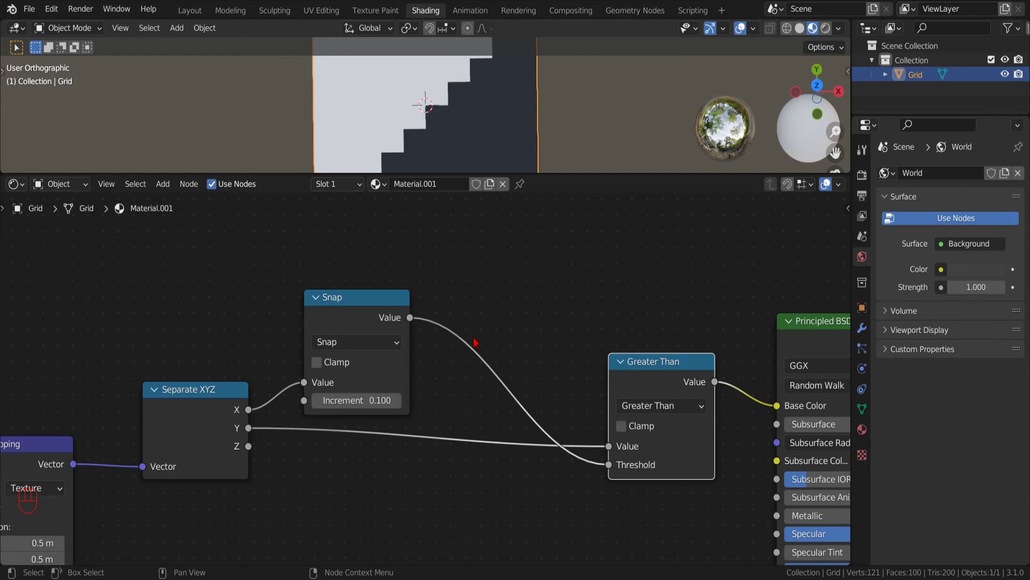
{"action": "left_click", "coordinate": [392, 342]}
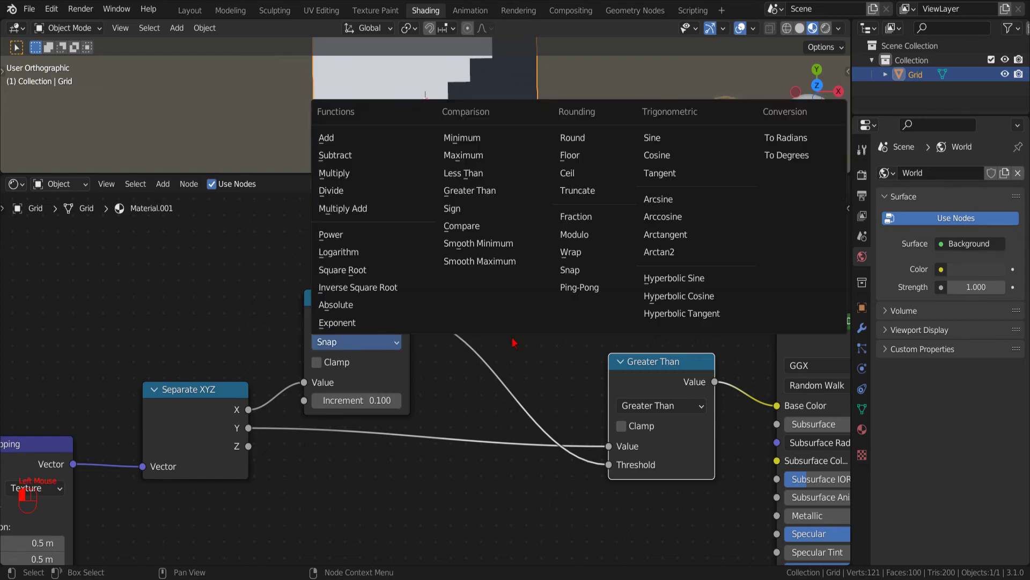
- Change the Math node to Ping-Pong and set its Scale to -0.2
{"action": "left_click", "coordinate": [582, 310]}
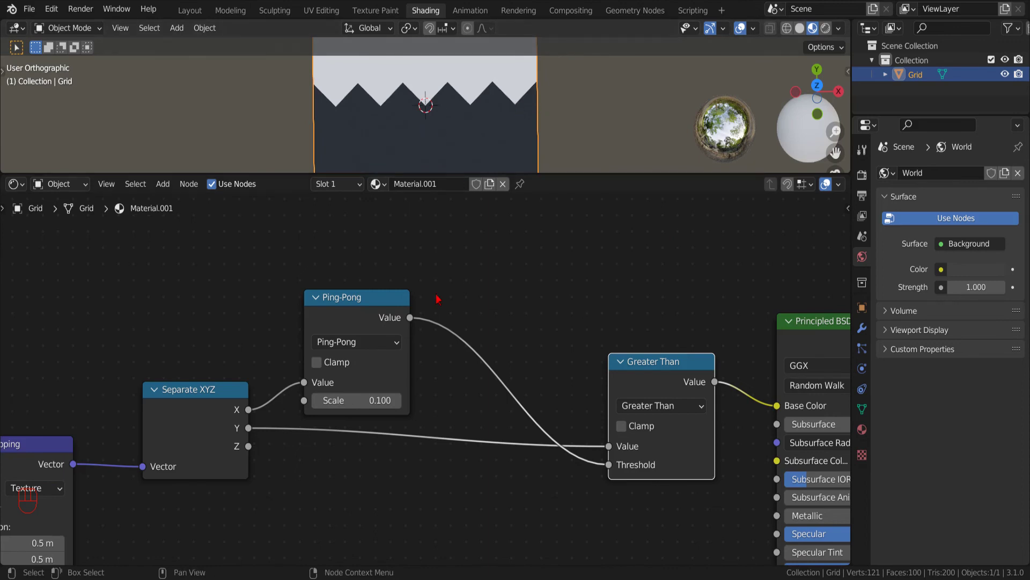
{"action": "left_click", "coordinate": [376, 400]}
{"action": "type", "text": "0.2"}
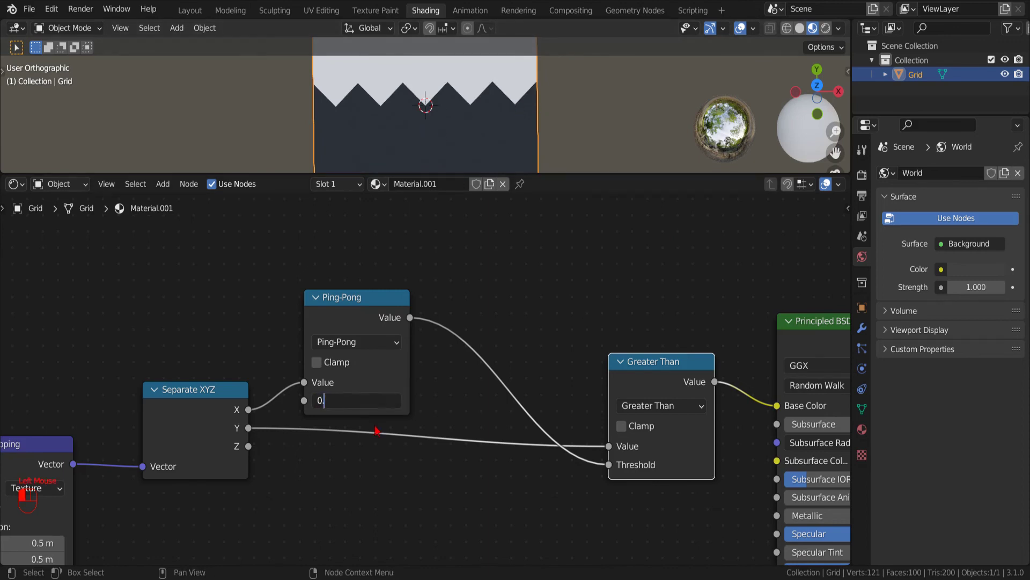
{"action": "key", "text": "Return"}
{"action": "left_click", "coordinate": [378, 400]}
{"action": "type", "text": "-0.2"}
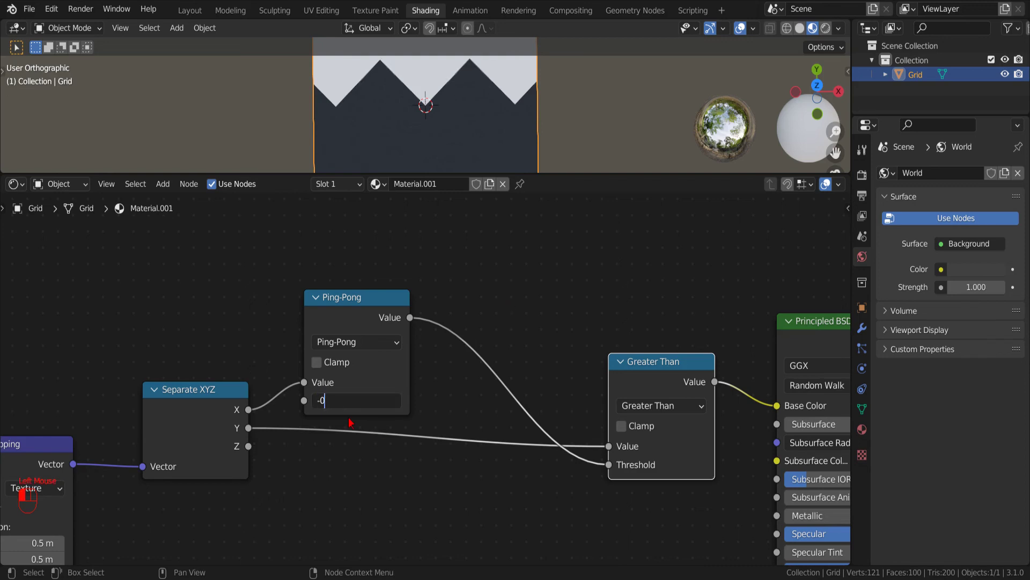
{"action": "key", "text": "Return"}
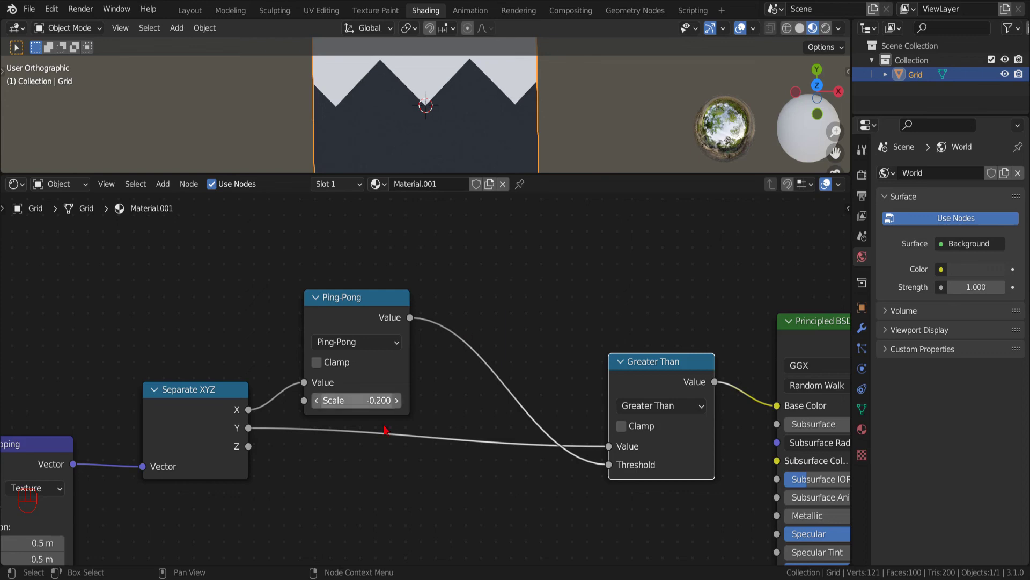